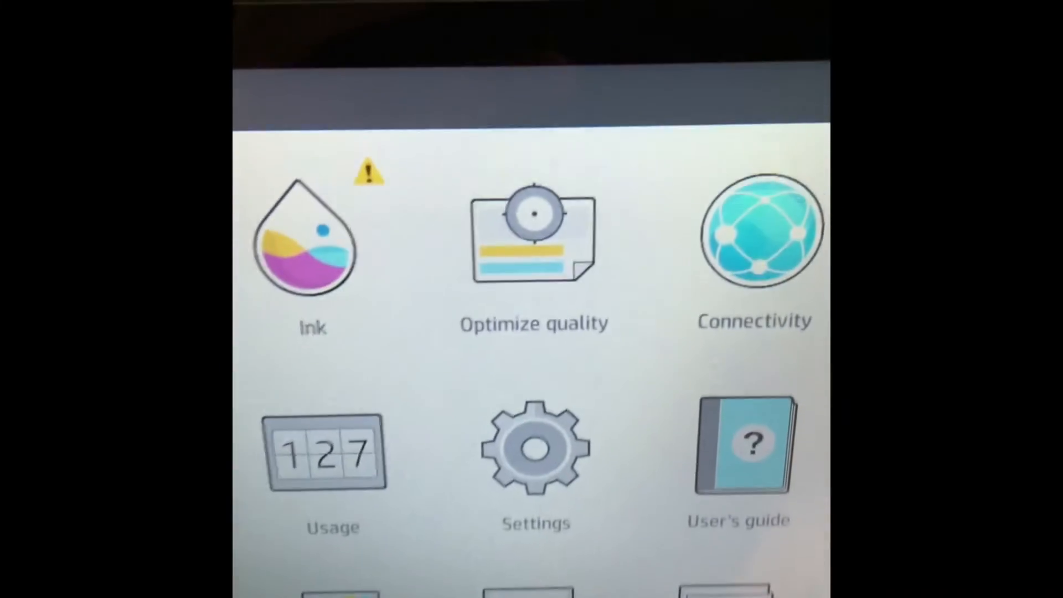
- Open Optimize quality to show the print-quality solutions
{"action": "left_click", "coordinate": [533, 304]}
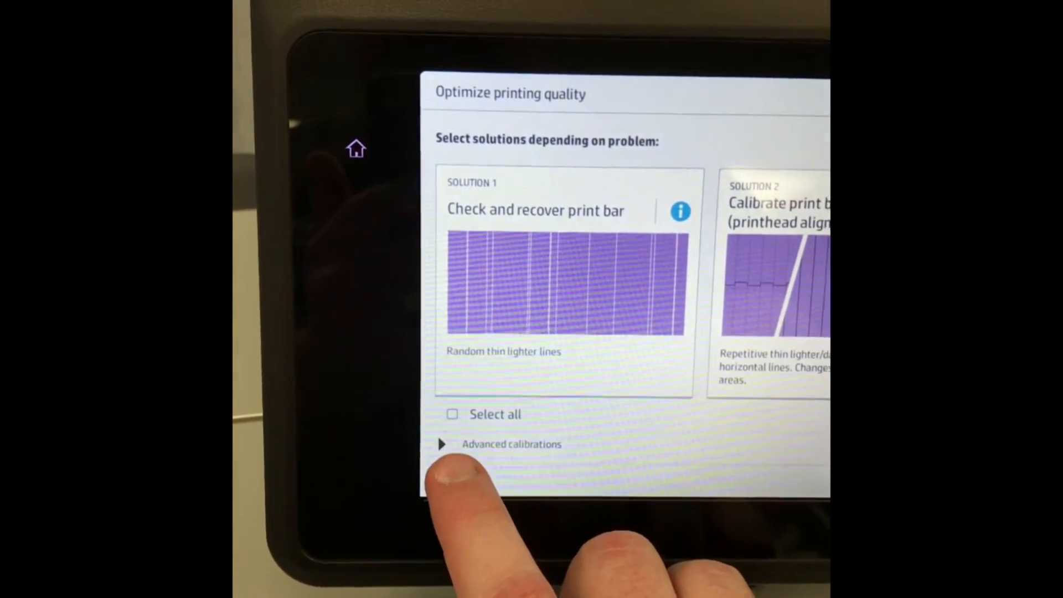
- Reveal the Advanced calibrations solutions below the basic print bar ones
{"action": "left_click", "coordinate": [465, 445]}
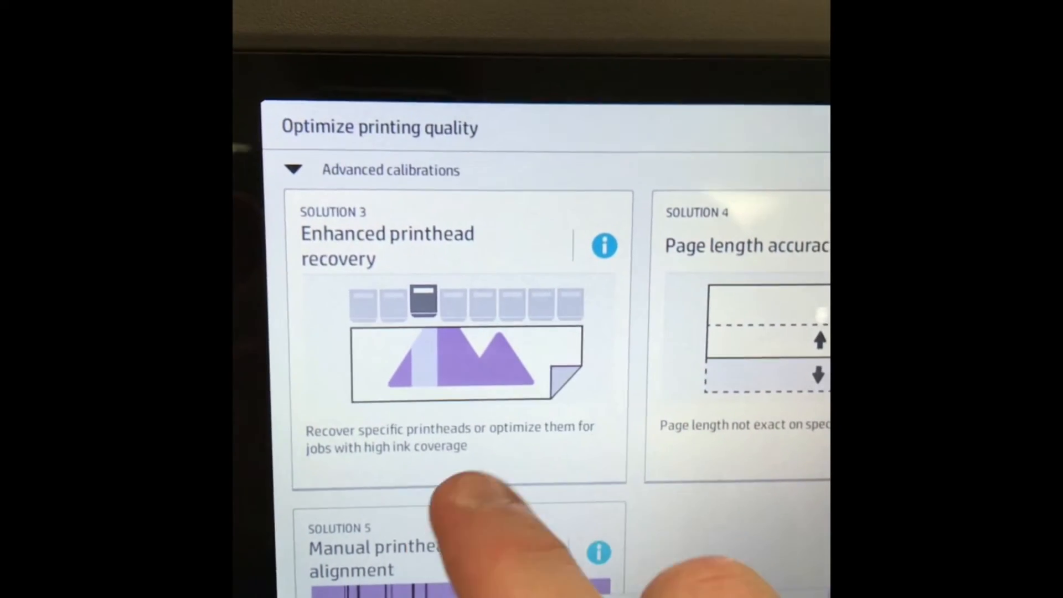
- Start Solution 3 Enhanced printhead recovery and select printhead 8
{"action": "left_click", "coordinate": [482, 408]}
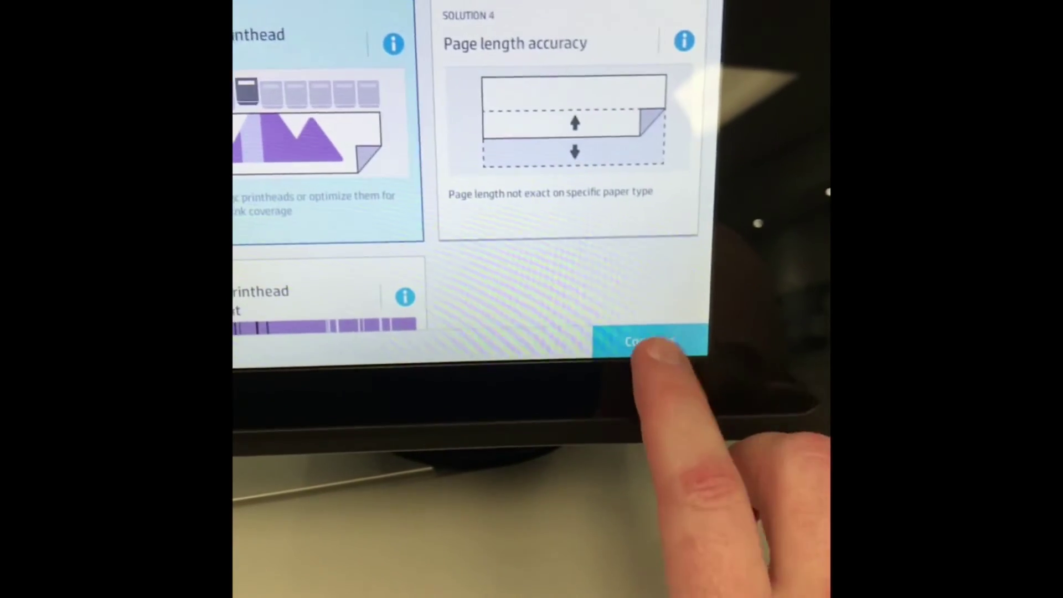
{"action": "left_click", "coordinate": [647, 363]}
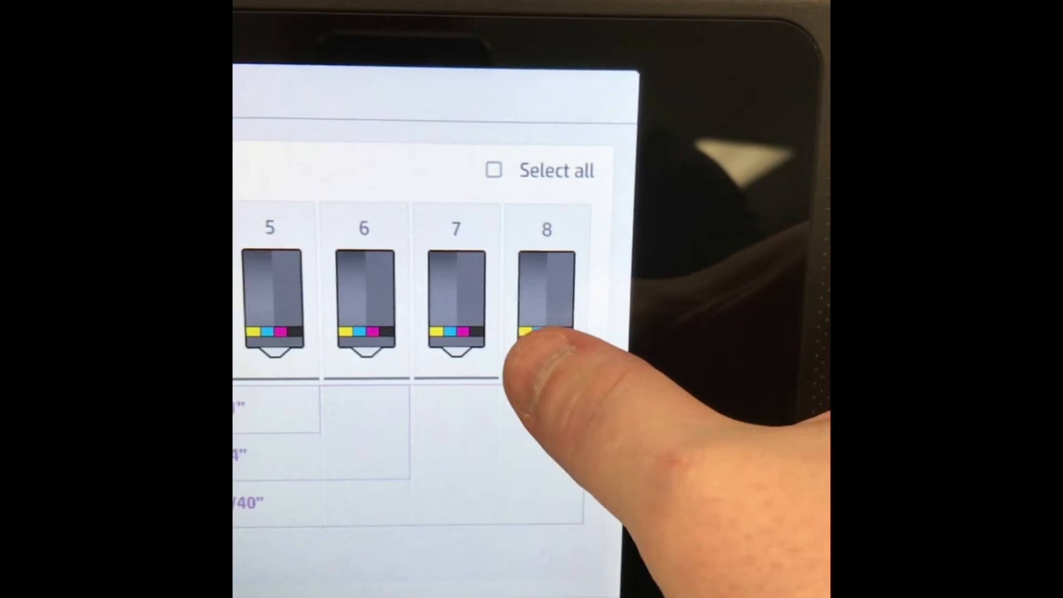
{"action": "left_click", "coordinate": [544, 332]}
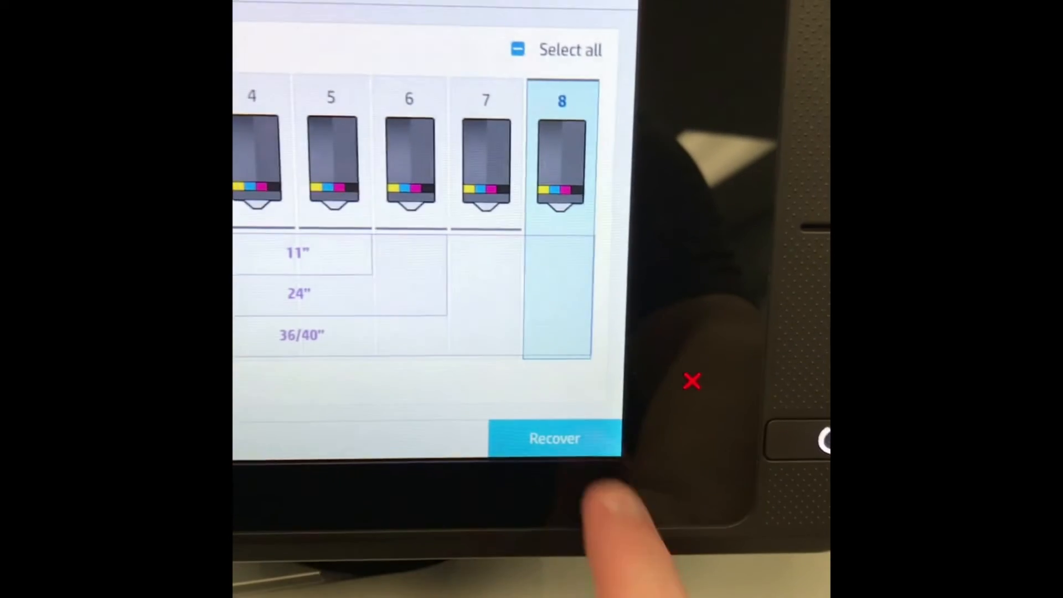
- Run the recovery of printhead 8 until it reports success
{"action": "left_click", "coordinate": [555, 534]}
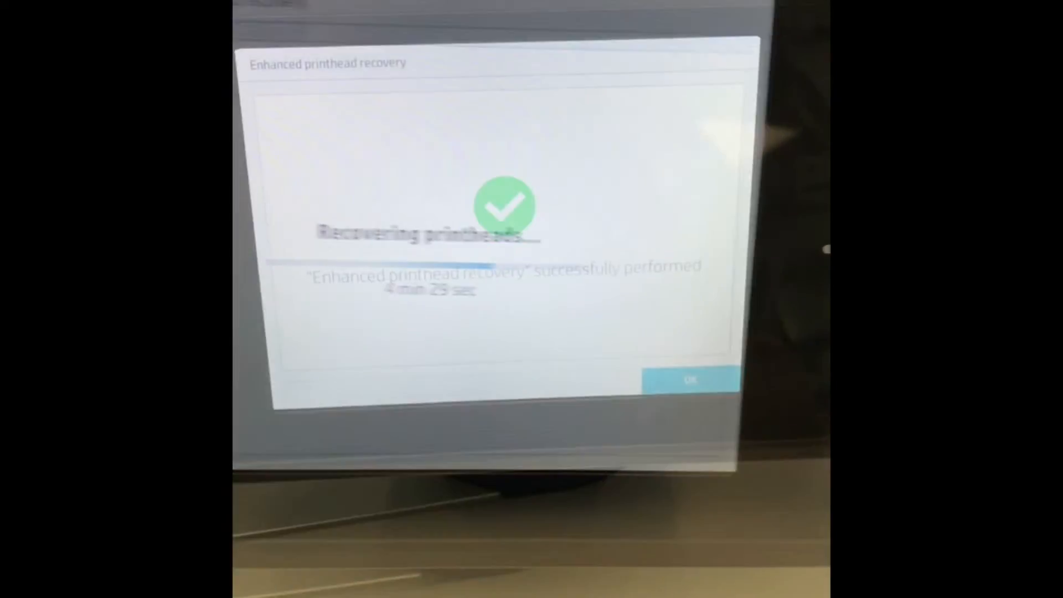